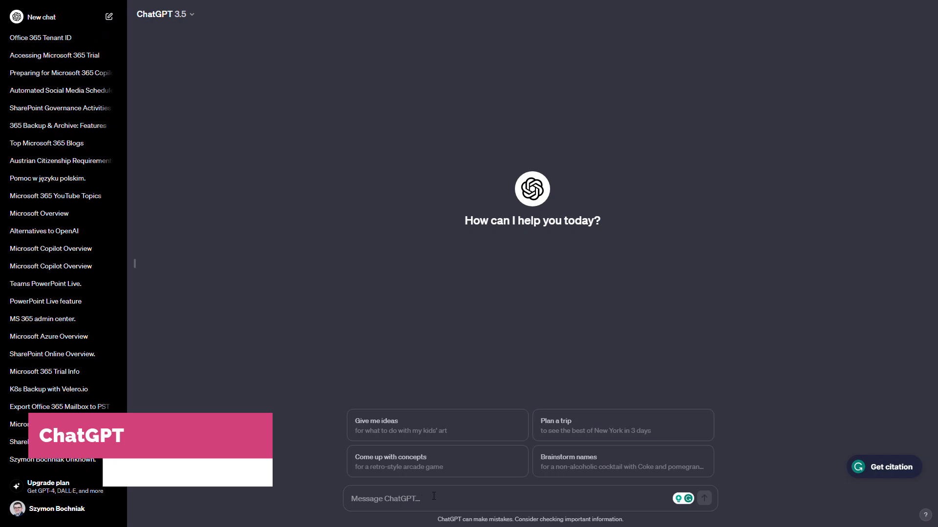
Ask ChatGPT for kids' art reuse ideas and a Microsoft 365 blog title, then view paid plans
left_click(411, 425)
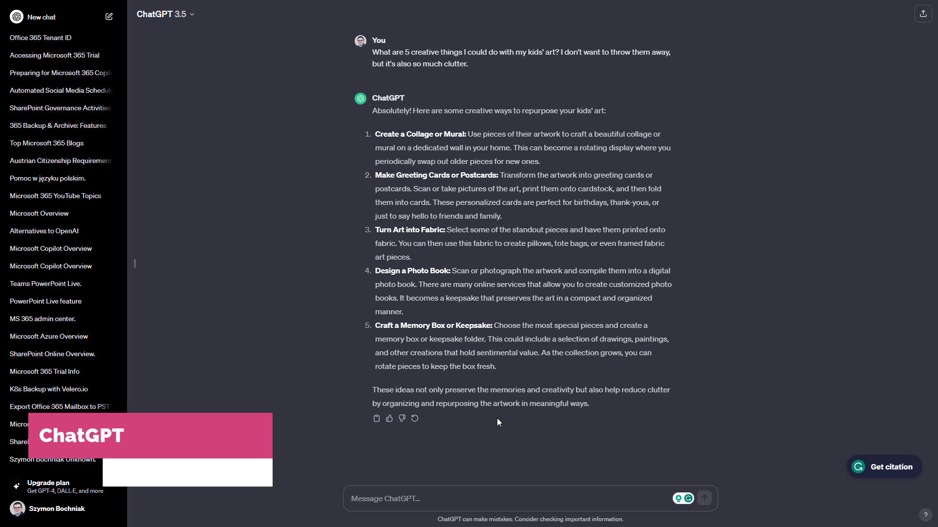
left_click(543, 498)
type("Propose the title for blog about Microsoft 365")
key("Return")
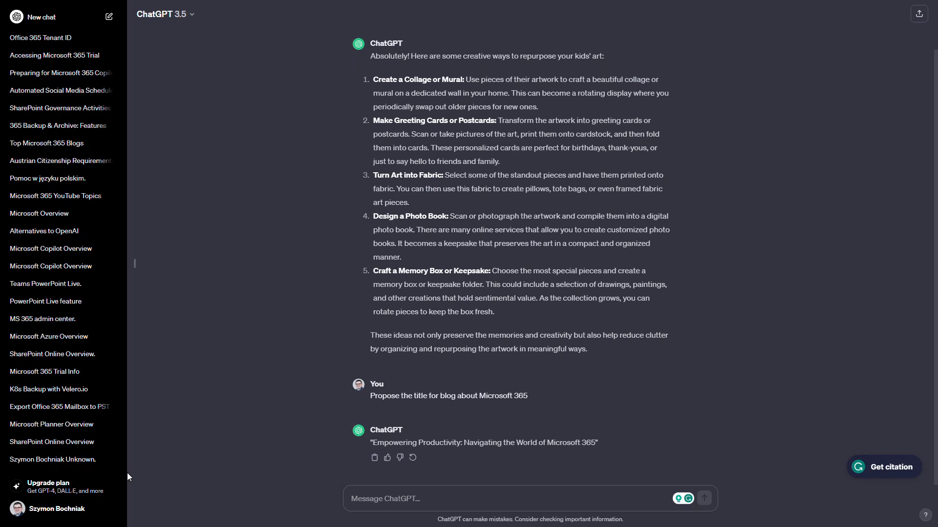
left_click(93, 489)
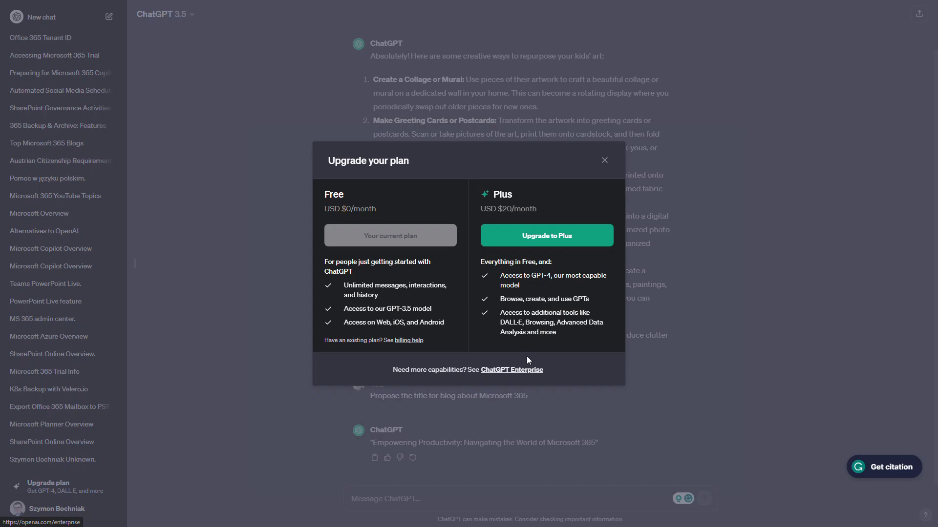
Close the plan comparison and ask ChatGPT 'what is Microsoft 365 Copilot'
left_click(604, 162)
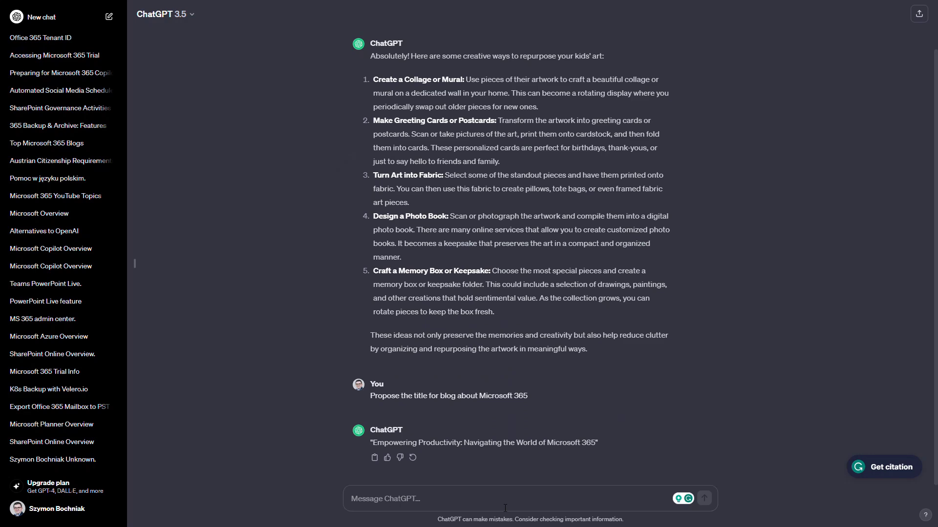
type("what is Microsoft 365 Copilot")
key("Return")
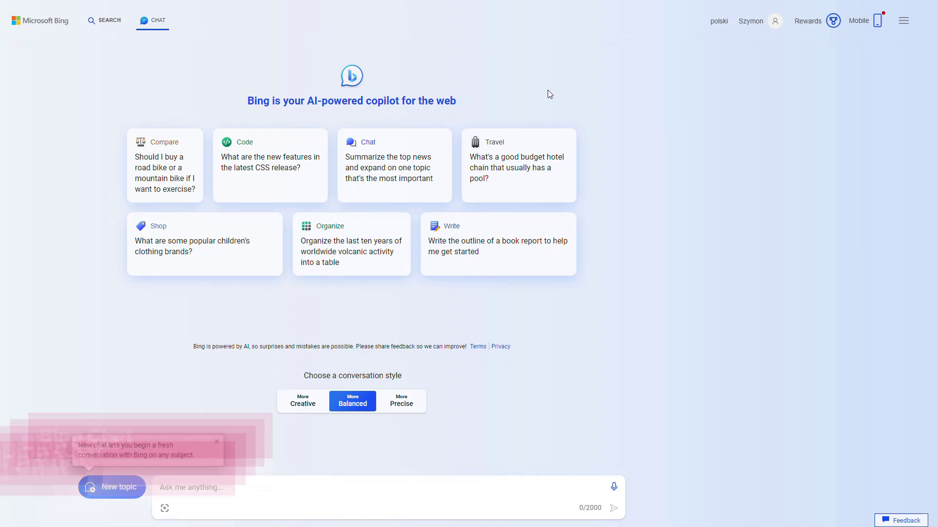
Request a summary of today's top news, then restart Bing Chat in More Creative style
left_click(372, 161)
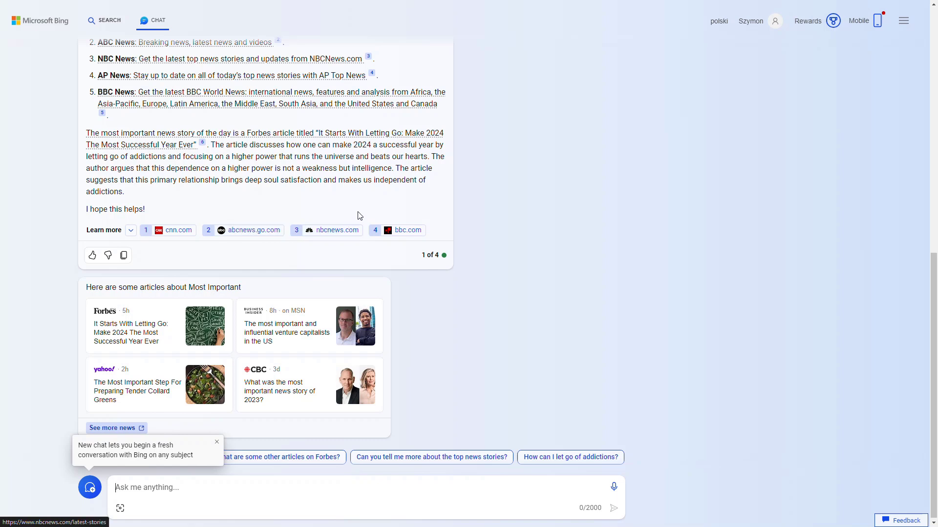
scroll(358, 212, "up", 3)
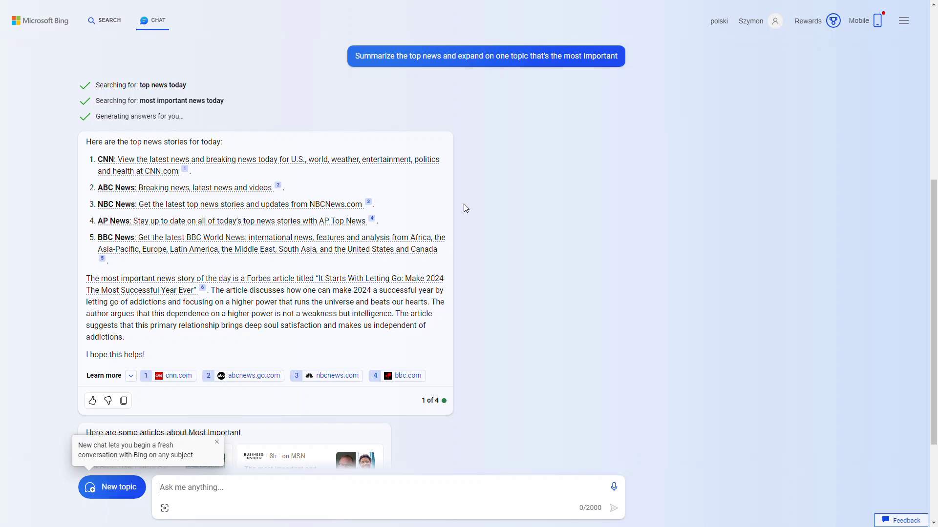
scroll(442, 205, "up", 2)
scroll(442, 204, "up", 2)
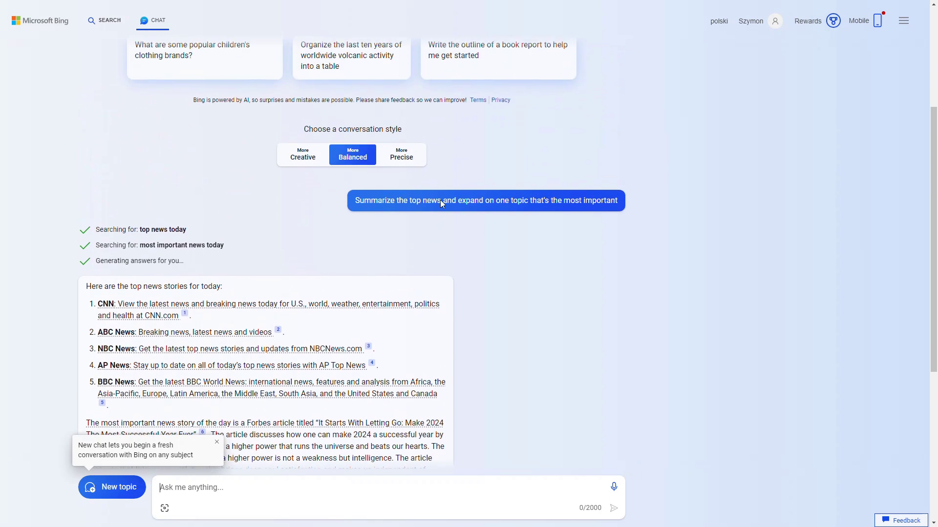
left_click(308, 160)
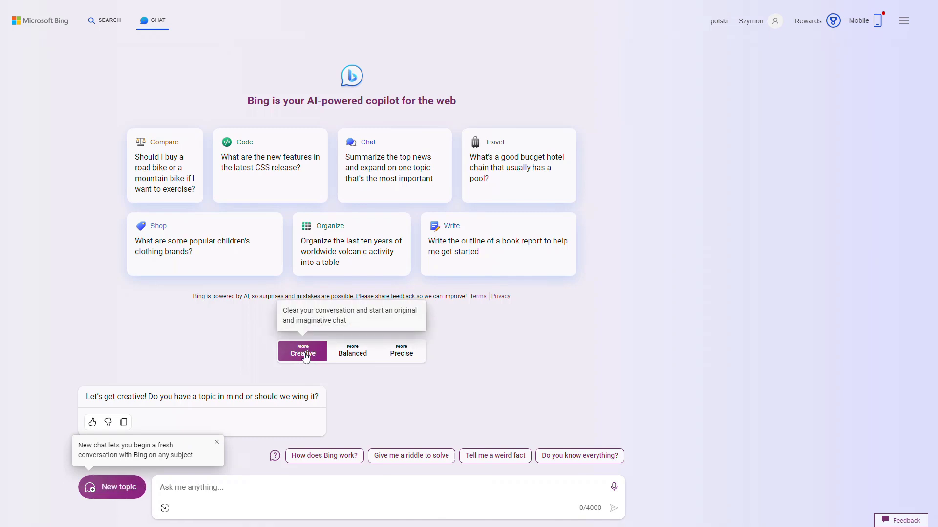
Ask Bing for a weird fact, then ask 'what is Microsoft 365 Copilot'
left_click(495, 455)
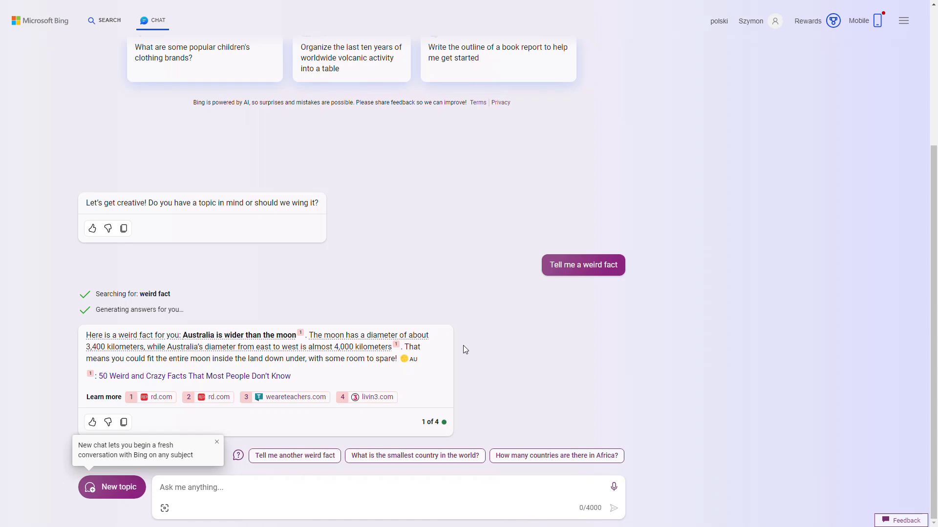
left_click(410, 478)
type("what is Microsoft 365 Copilot")
key("Return")
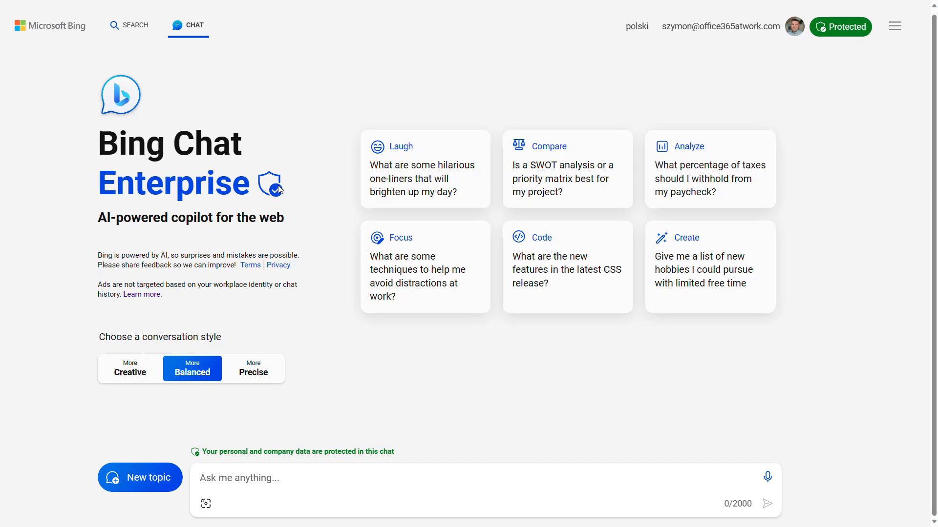
Ask Bing Chat Enterprise the sample paycheck tax-withholding question and review the answer
left_click(683, 203)
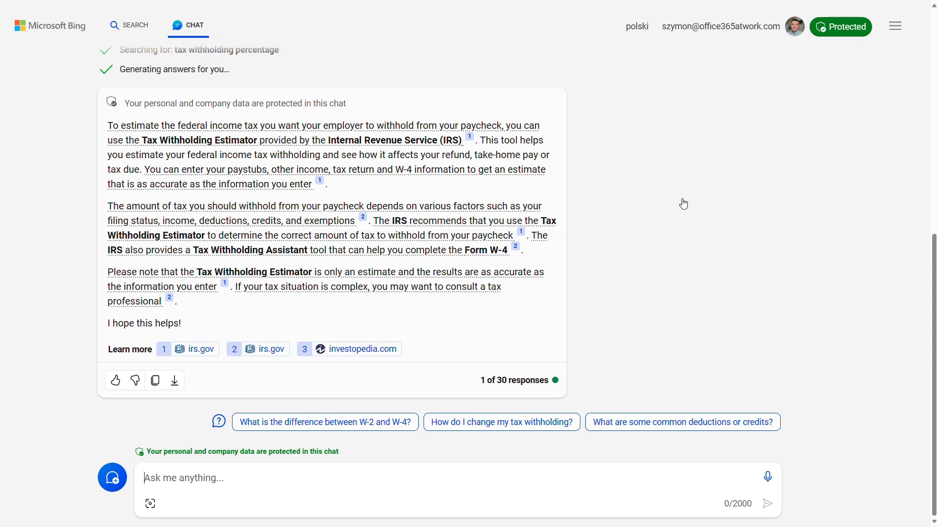
scroll(679, 201, "up", 8)
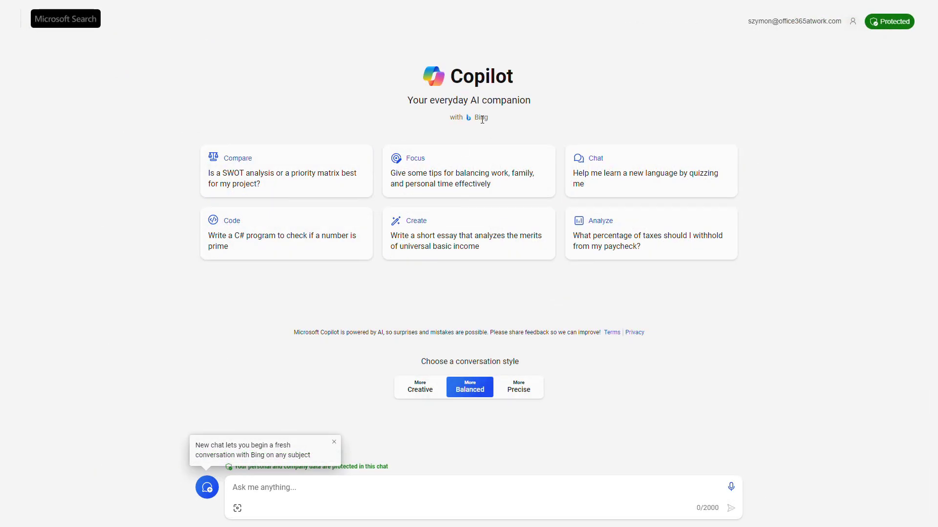
Choose More Creative style and ask whether SWOT or a priority matrix suits a project
left_click(420, 388)
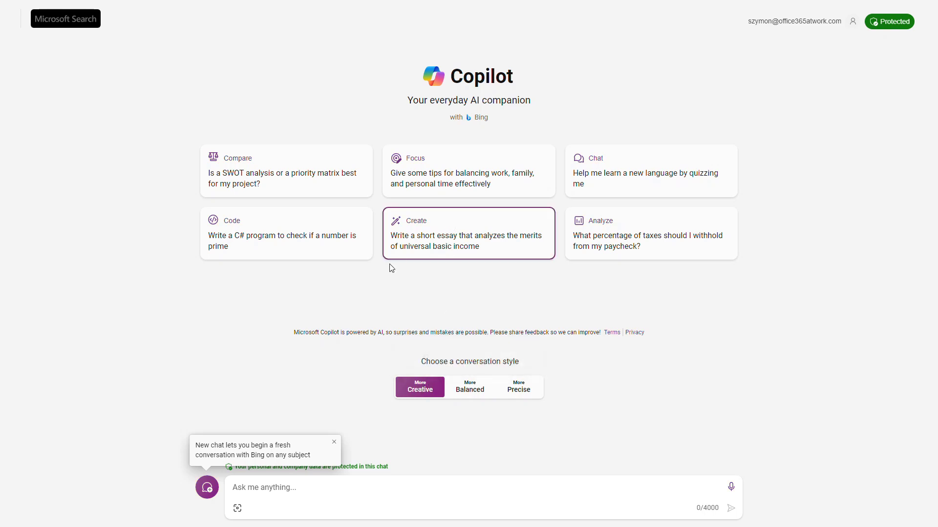
left_click(311, 177)
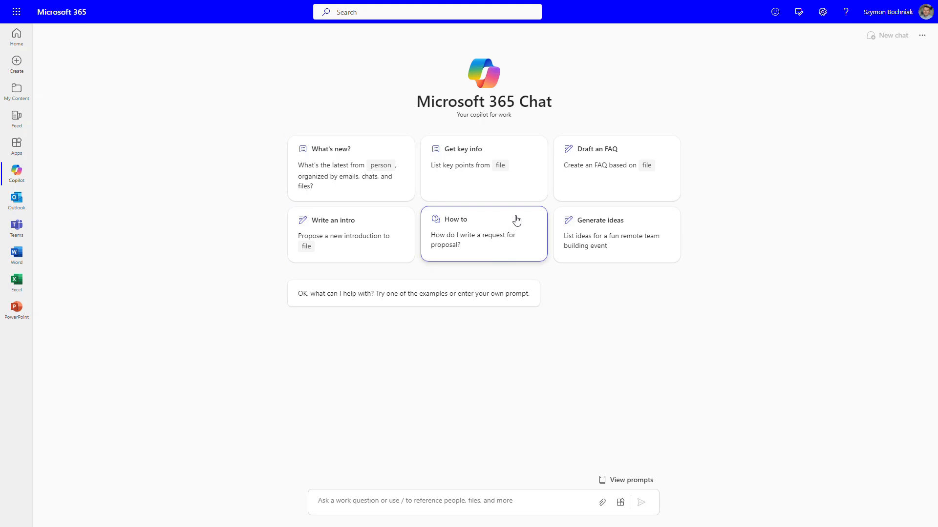
Get the key points of the Marketing Plan for Copilot Advisory Service file and show its reference
left_click(468, 179)
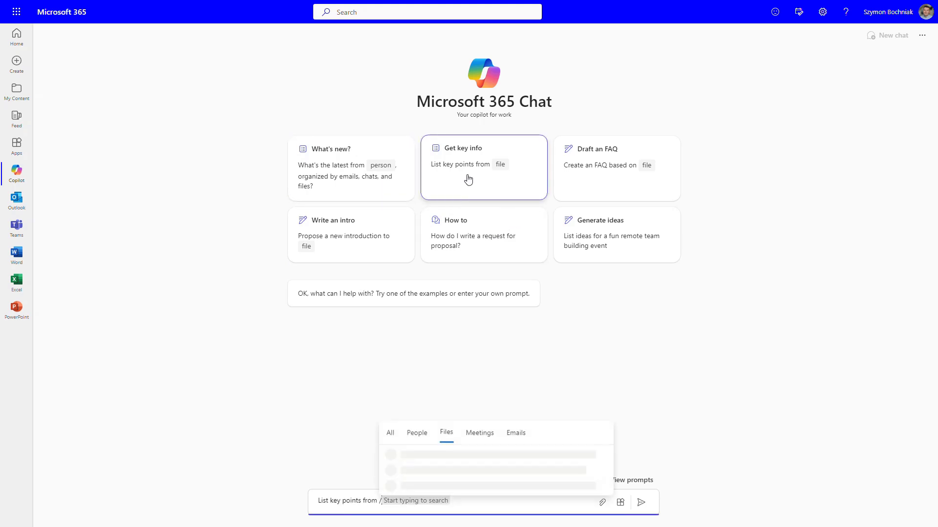
left_click(485, 385)
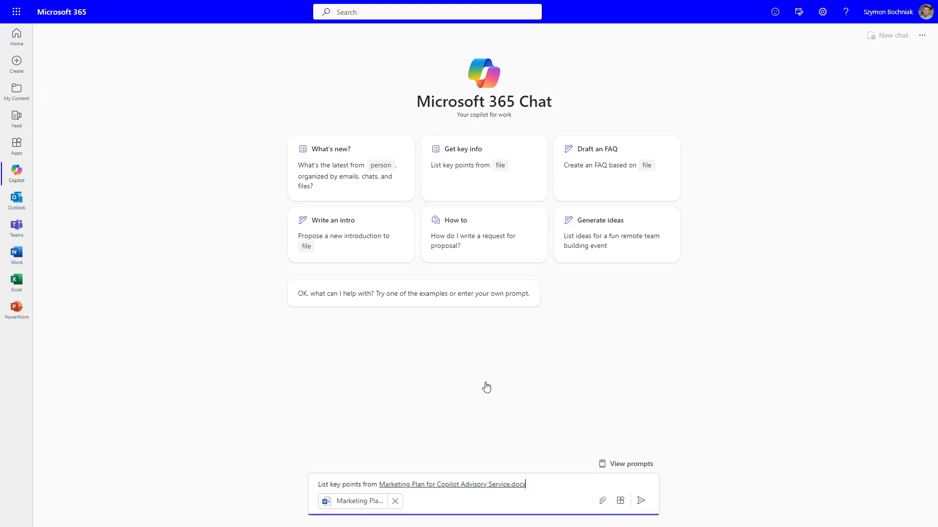
left_click(643, 501)
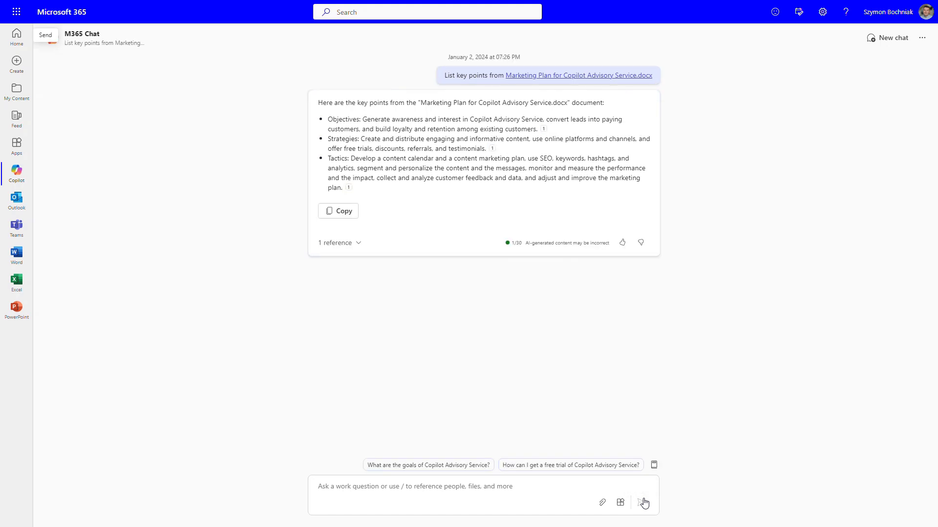
left_click(355, 248)
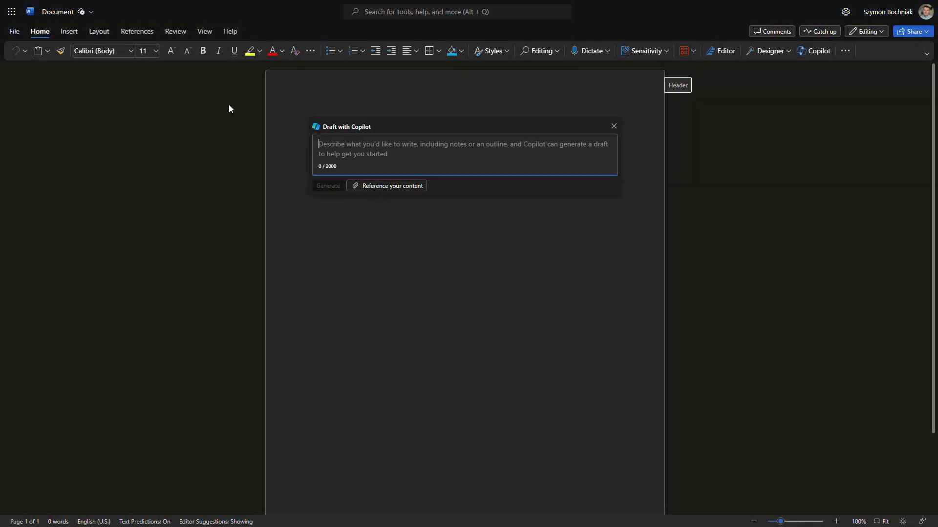
Have Copilot generate a CEO job description for an IT organization and dismiss the naming tip
type("Create a job description for CEO position in IT organization")
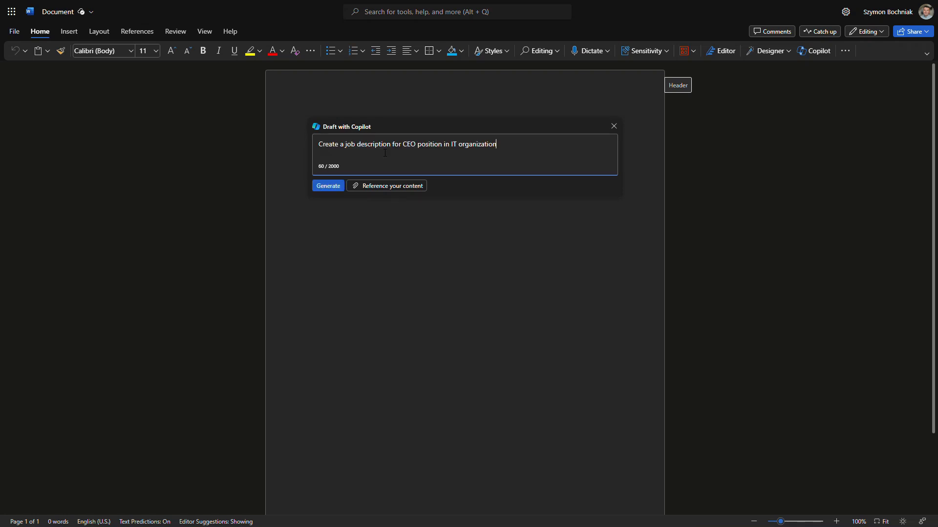
left_click(324, 188)
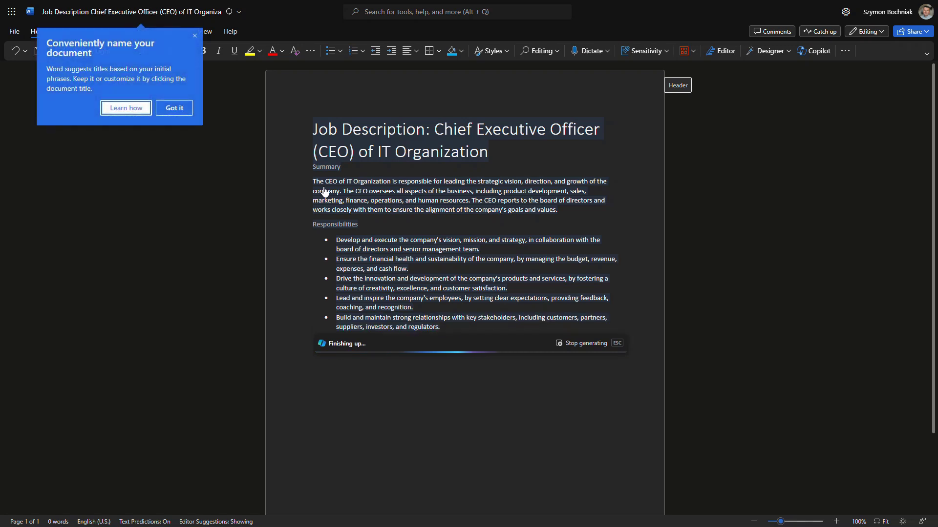
left_click(186, 104)
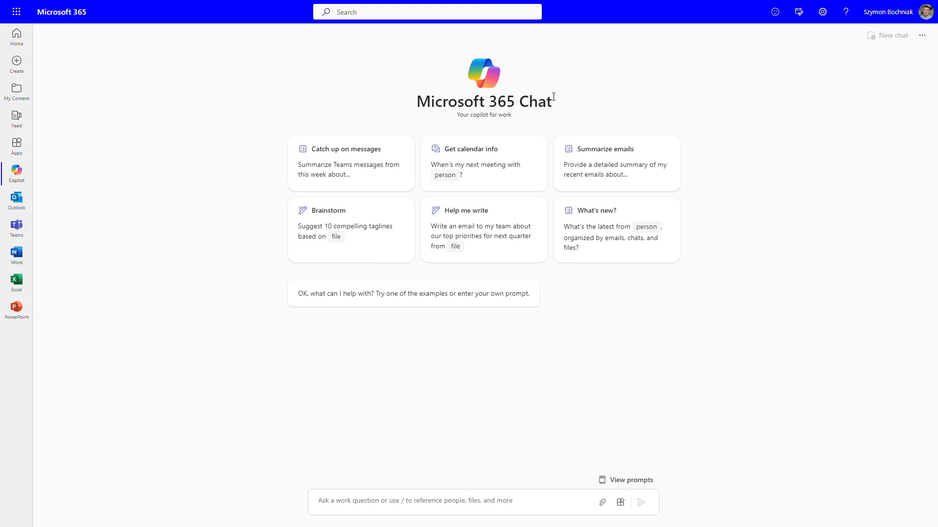
Enable the Web content plugin from the chat box's plugin settings
left_click(621, 503)
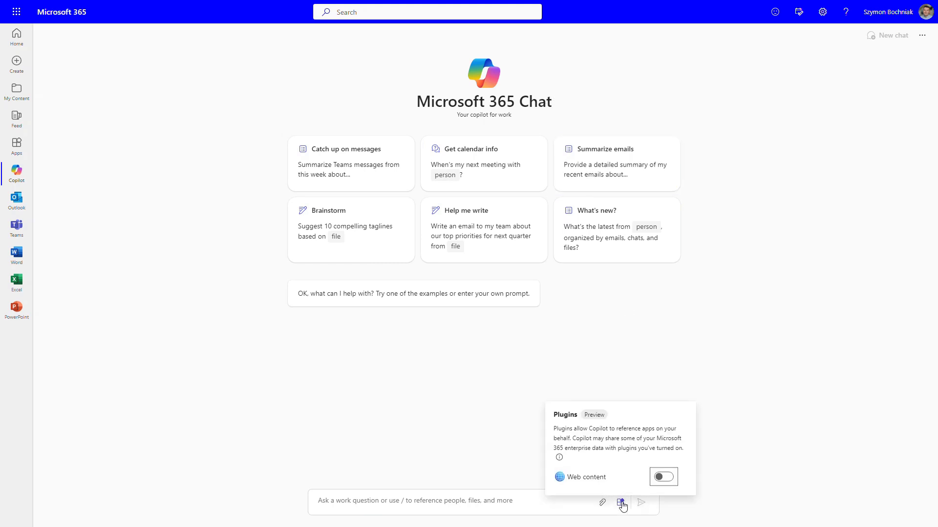
left_click(664, 478)
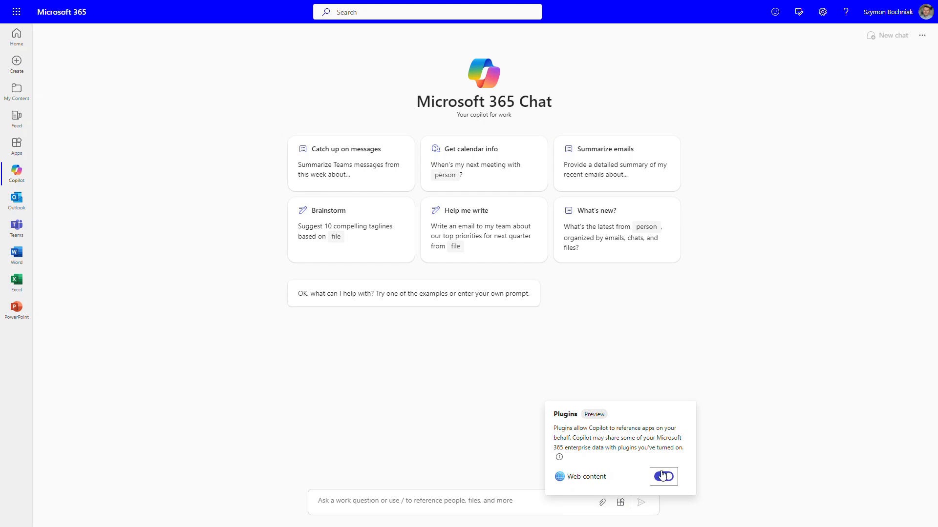
left_click(525, 505)
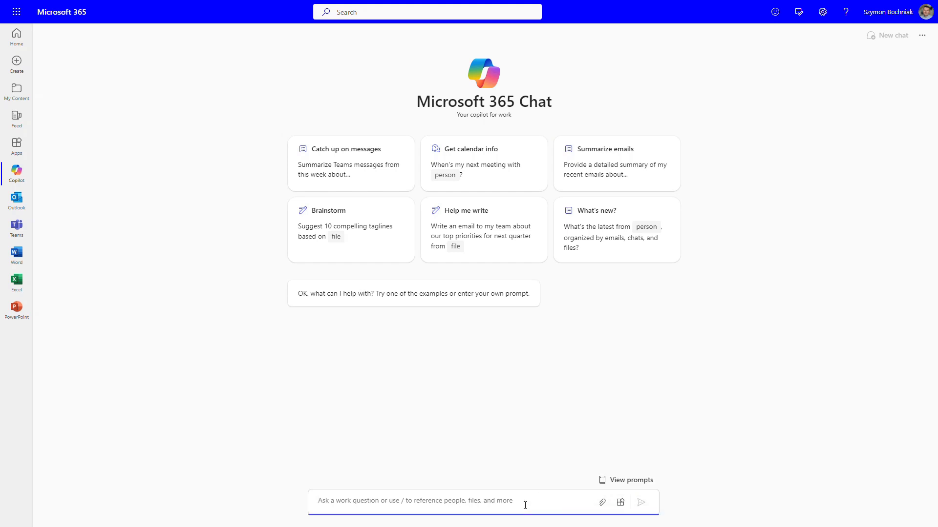